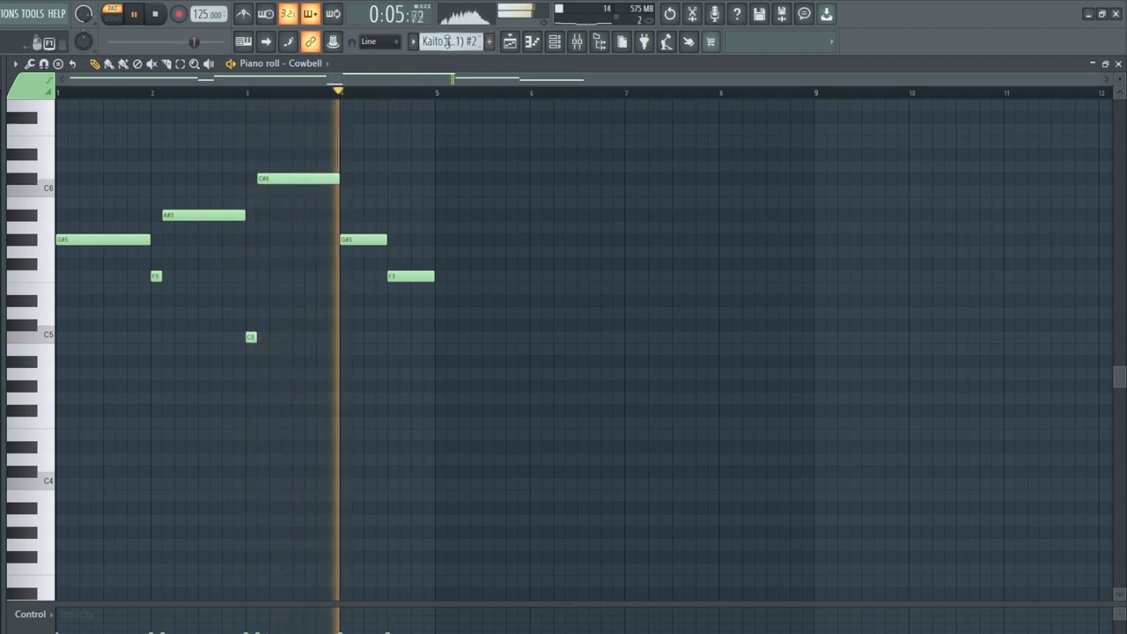
- Go through the cowbell patterns up to #4 and open the COWBELL 1 channel's notes in the piano roll
scroll(447, 42, down, 2)
scroll(447, 41, up, 1)
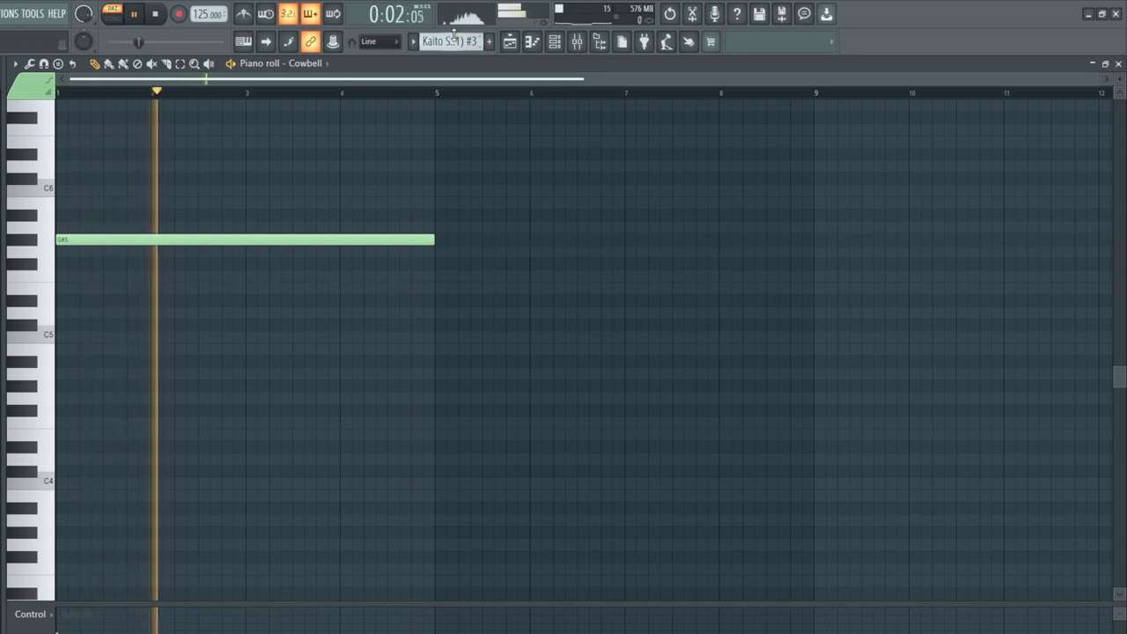
scroll(449, 41, down, 1)
click(555, 44)
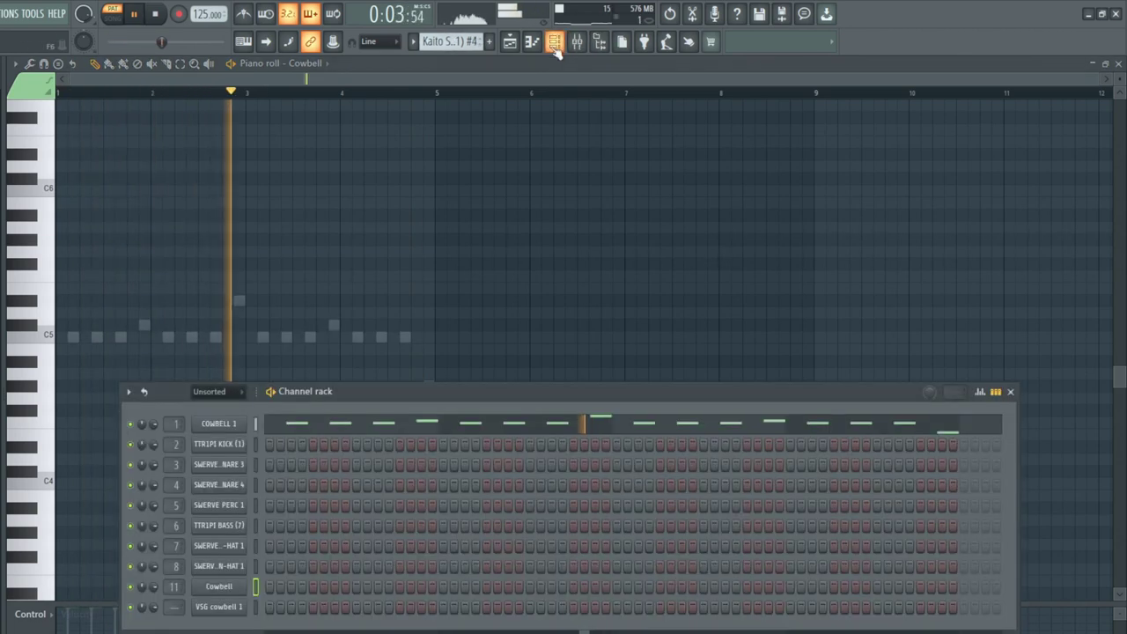
click(359, 426)
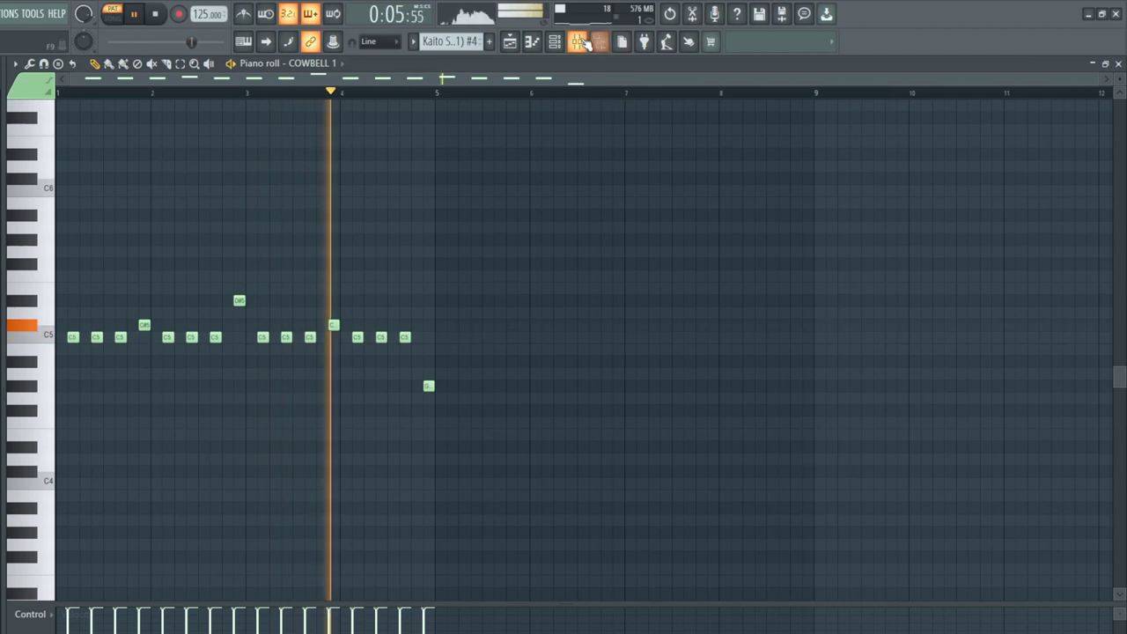
- Inspect the effect chain on mixer track 1 and return to the COWBELL 1 notes
click(581, 42)
click(95, 235)
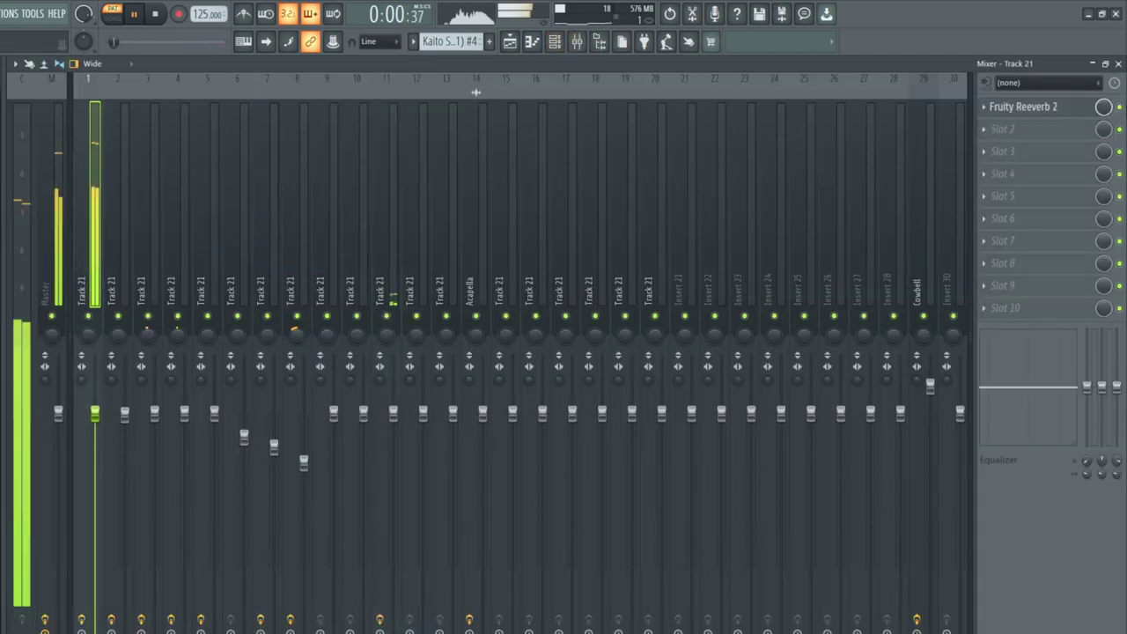
key(F9)
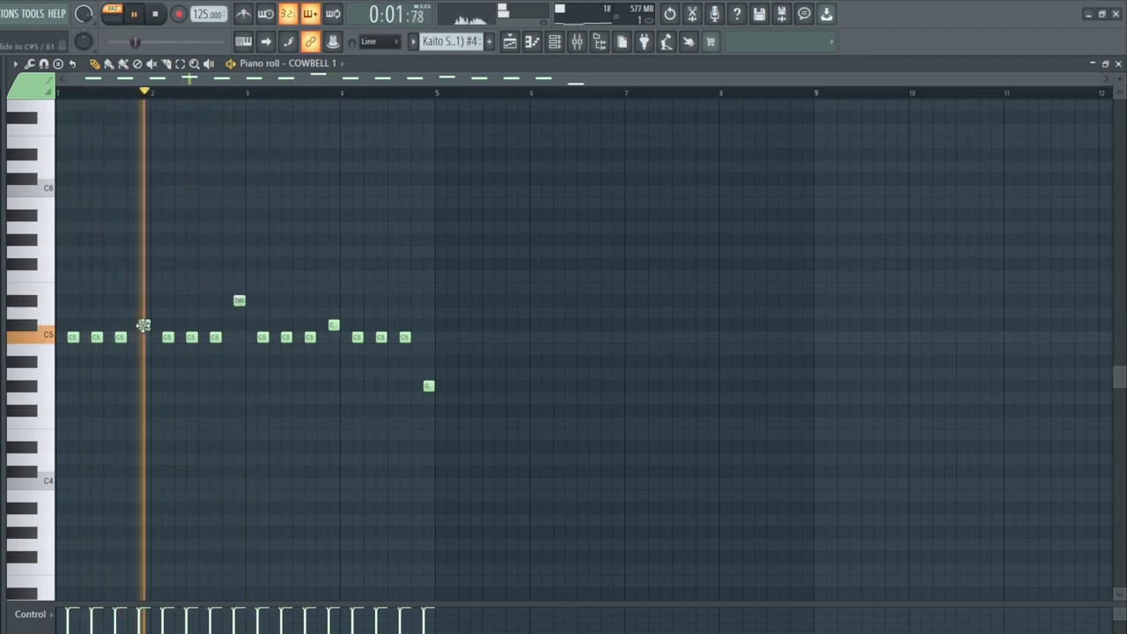
- Switch to pattern #5, check its channels, and inspect the Fruity Fast Dist effect on mixer track 2
click(489, 41)
click(555, 41)
click(554, 41)
click(576, 41)
click(124, 211)
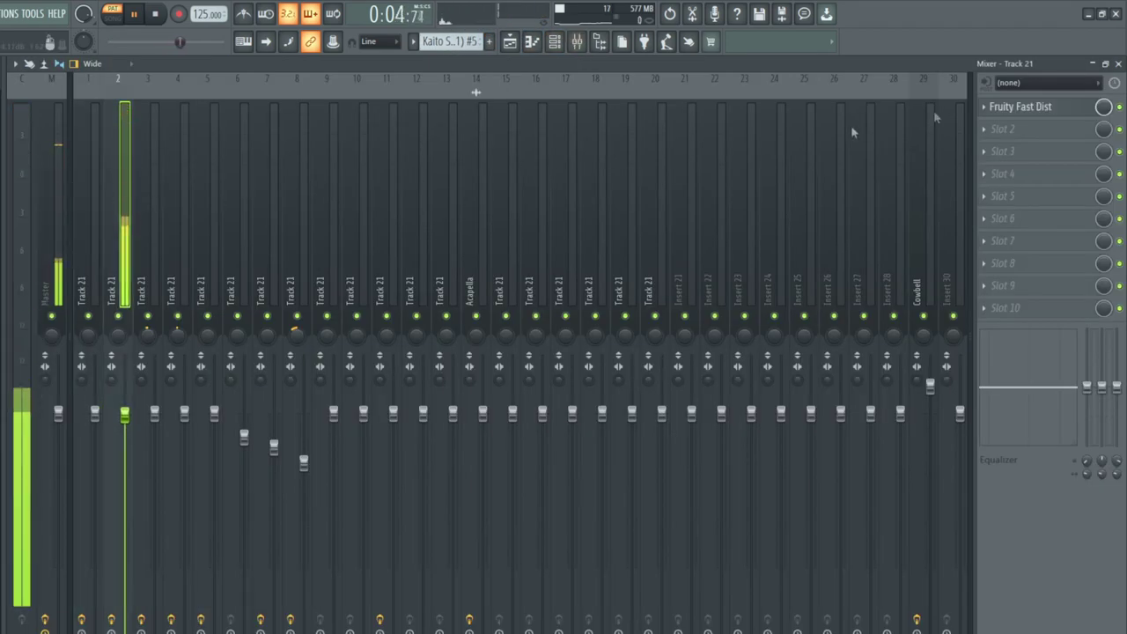
click(1052, 106)
click(373, 231)
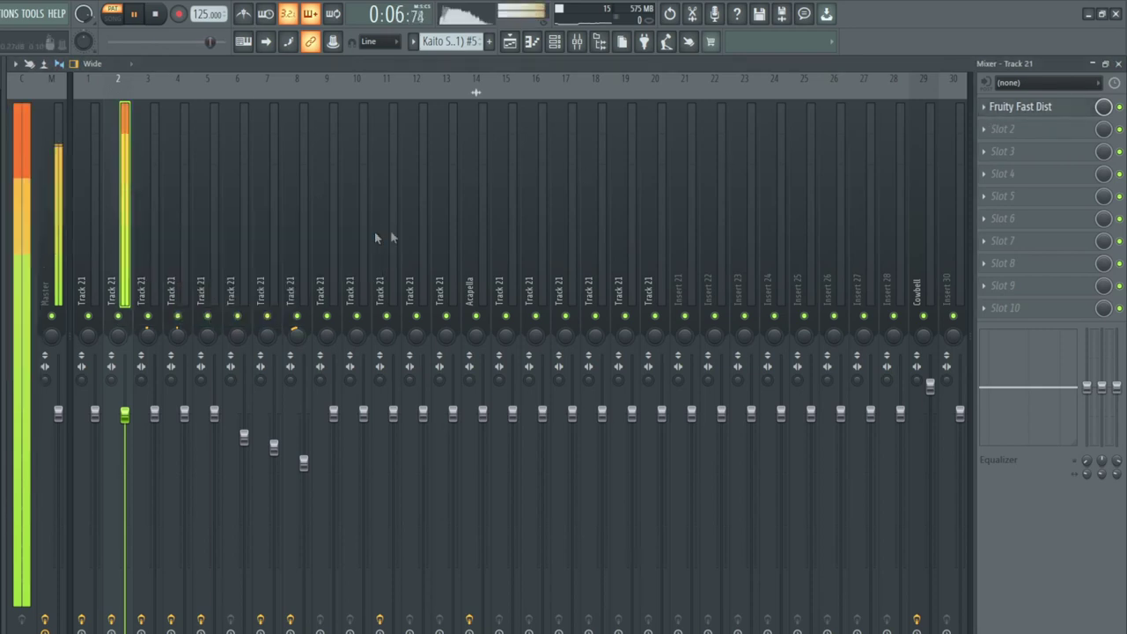
- Switch to pattern #6 and inspect Fruity Reeverb 2 and Fruity parametric EQ 2 on mixer track 3, closing both plugin windows
click(489, 41)
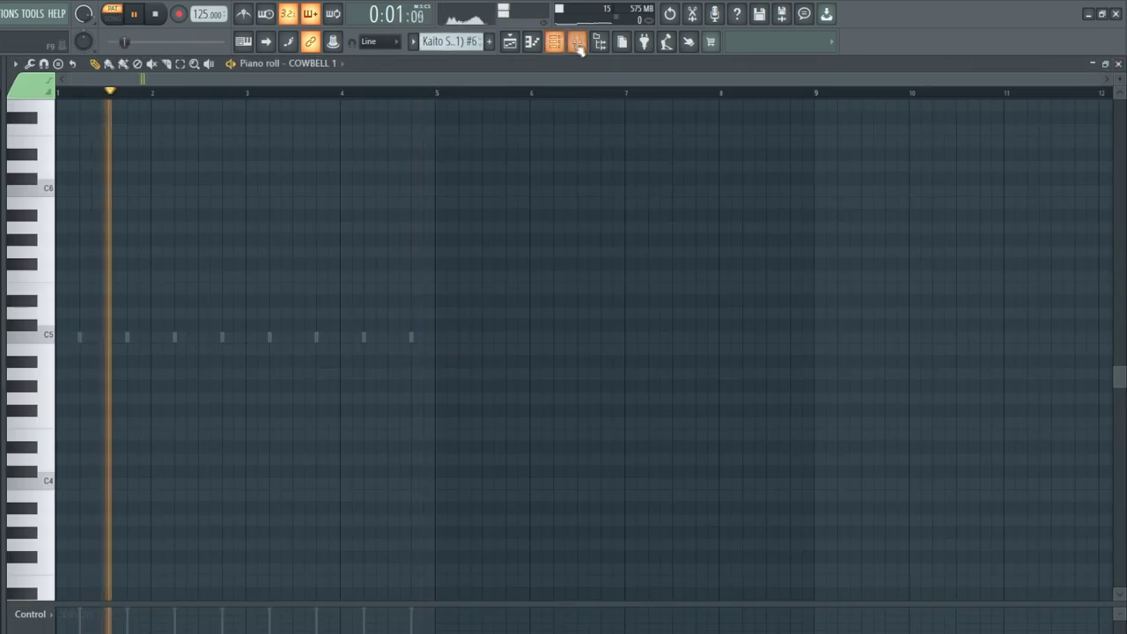
click(577, 41)
click(155, 233)
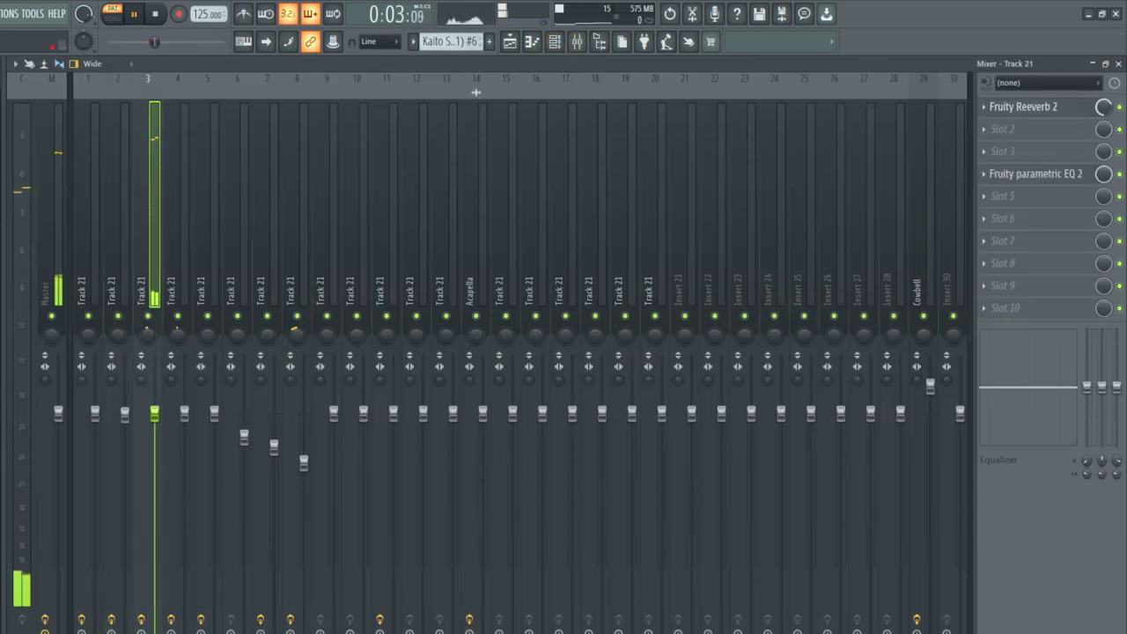
click(1021, 106)
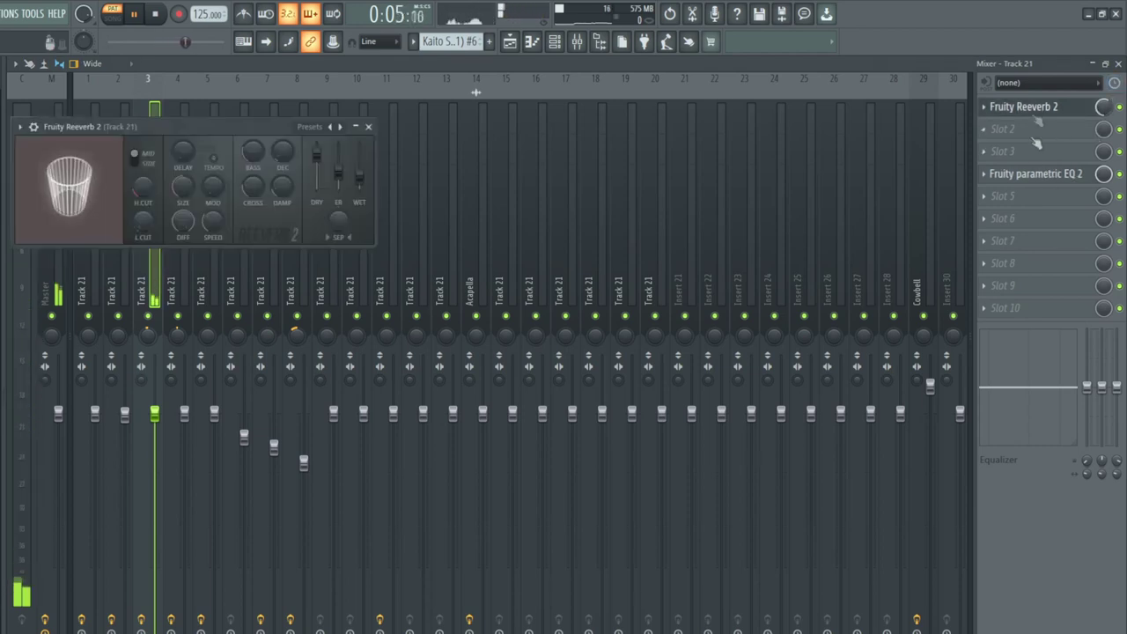
click(1023, 175)
click(1118, 64)
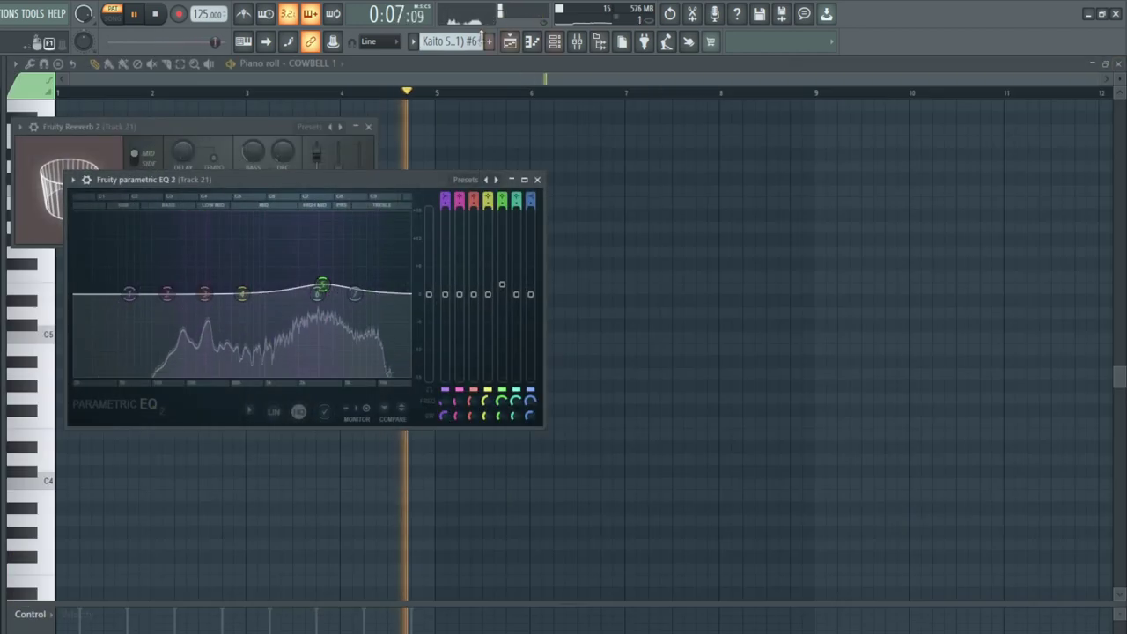
click(536, 181)
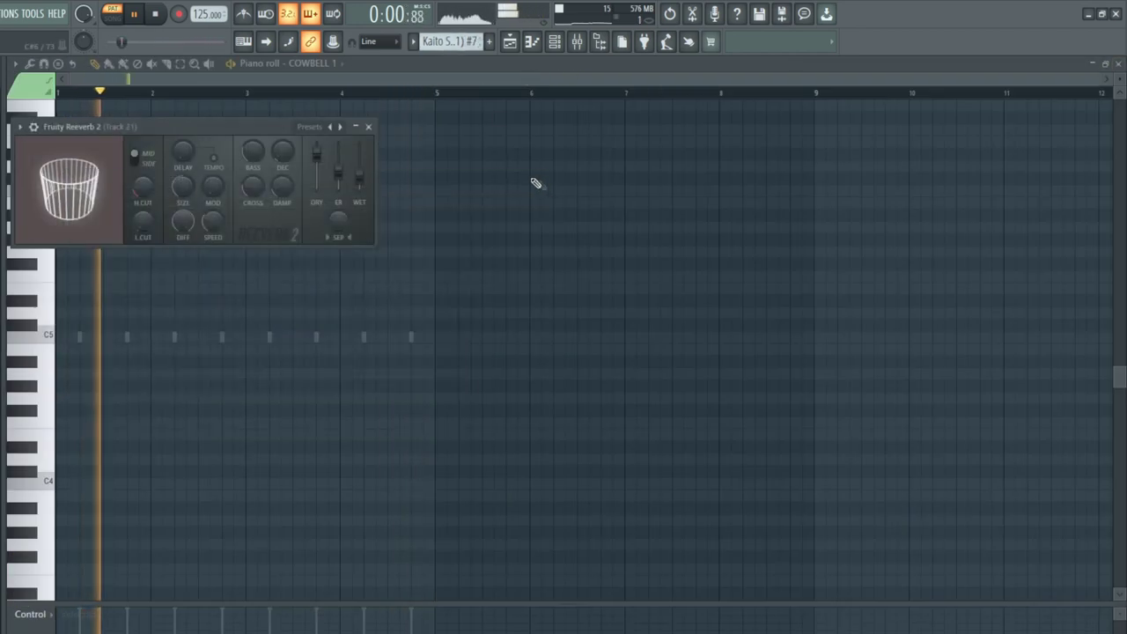
click(367, 126)
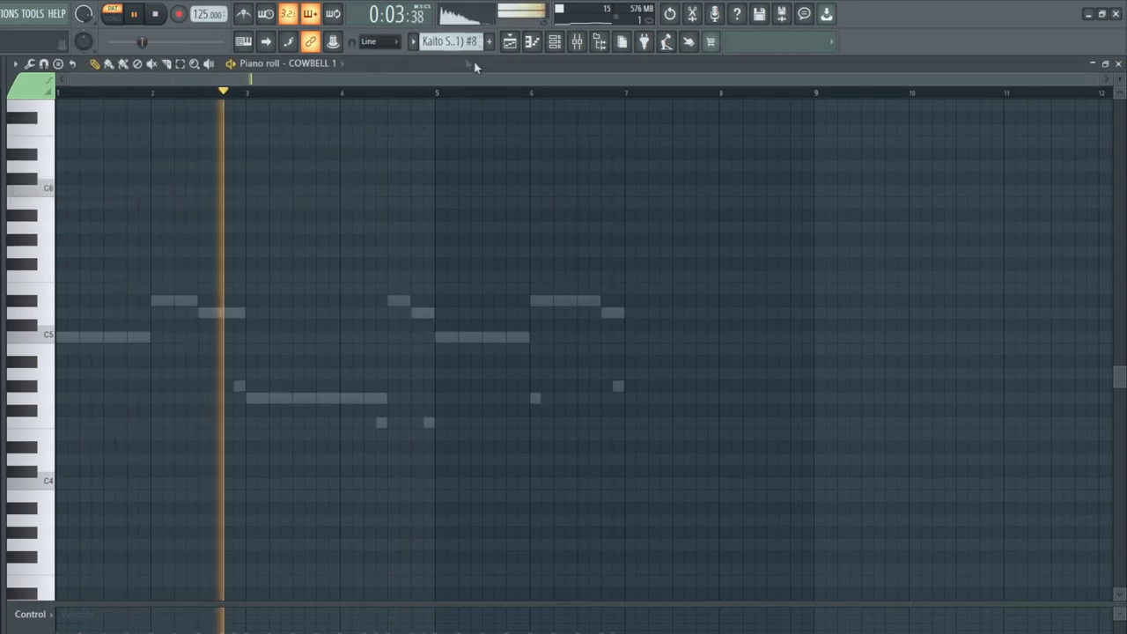
- Open the TTR1PI BASS (7) notes of pattern #8 in the piano roll and check the effect slots on mixer track 6
click(557, 41)
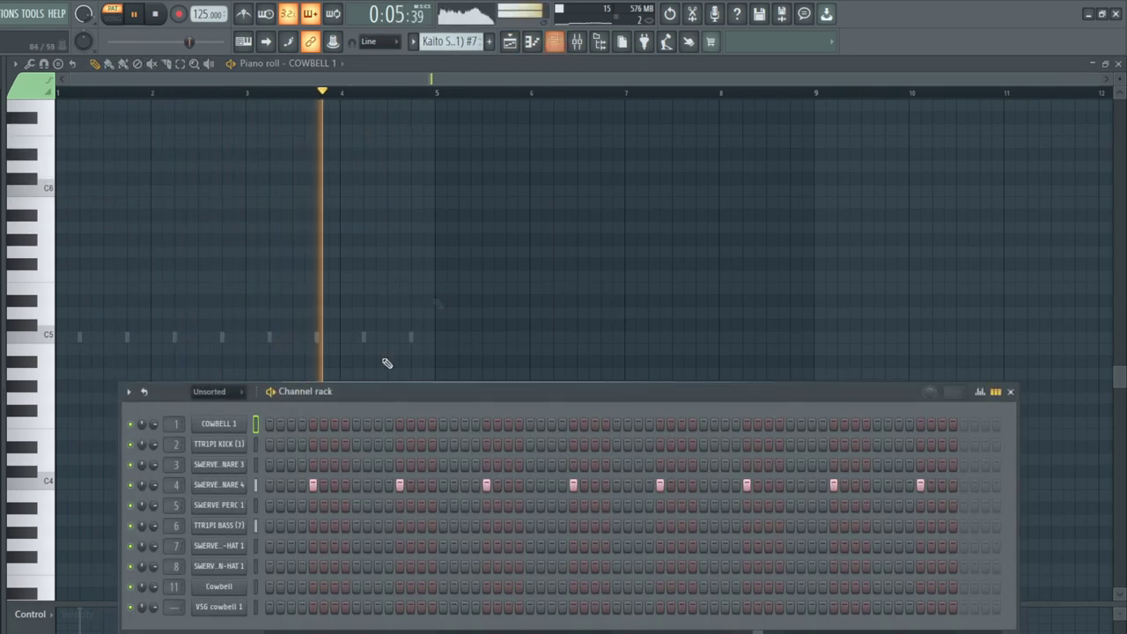
scroll(457, 43, down, 1)
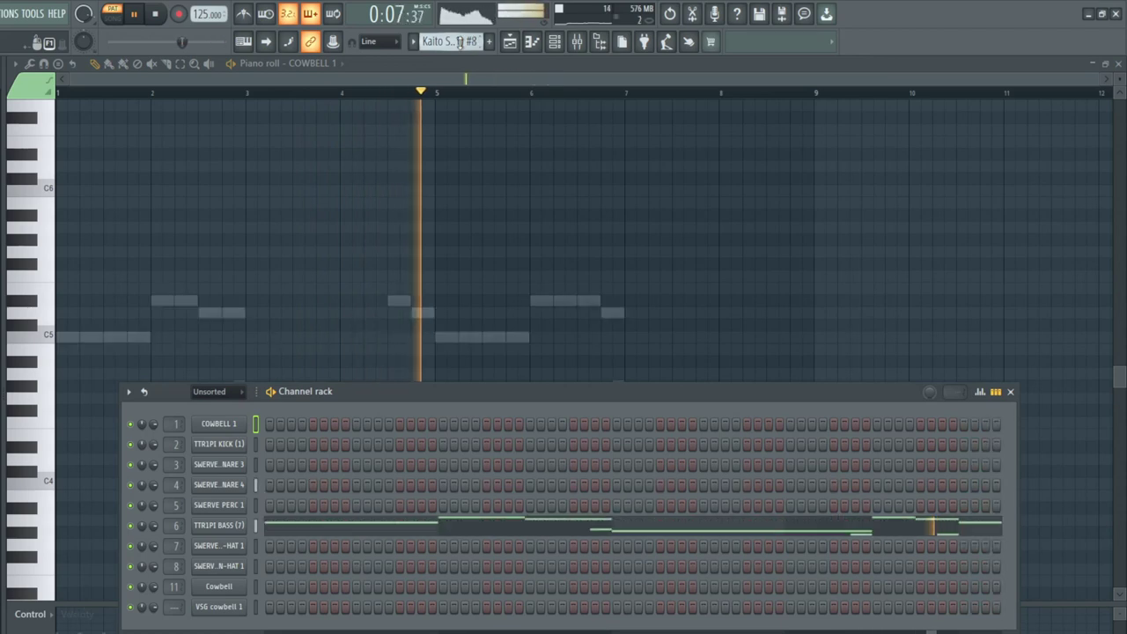
click(340, 526)
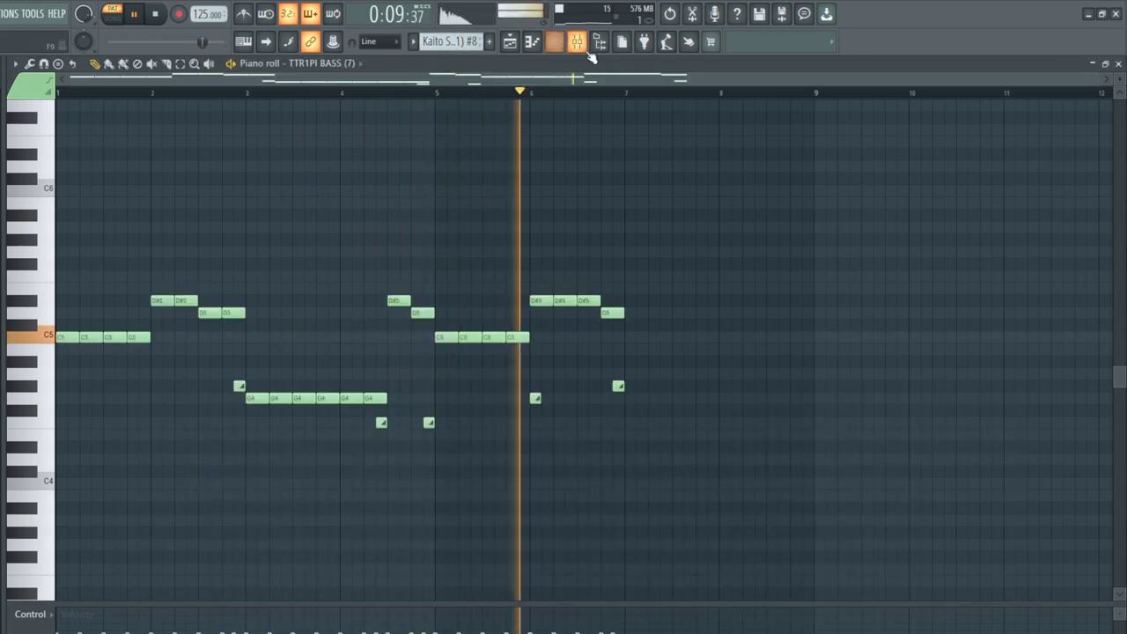
key(F9)
click(238, 245)
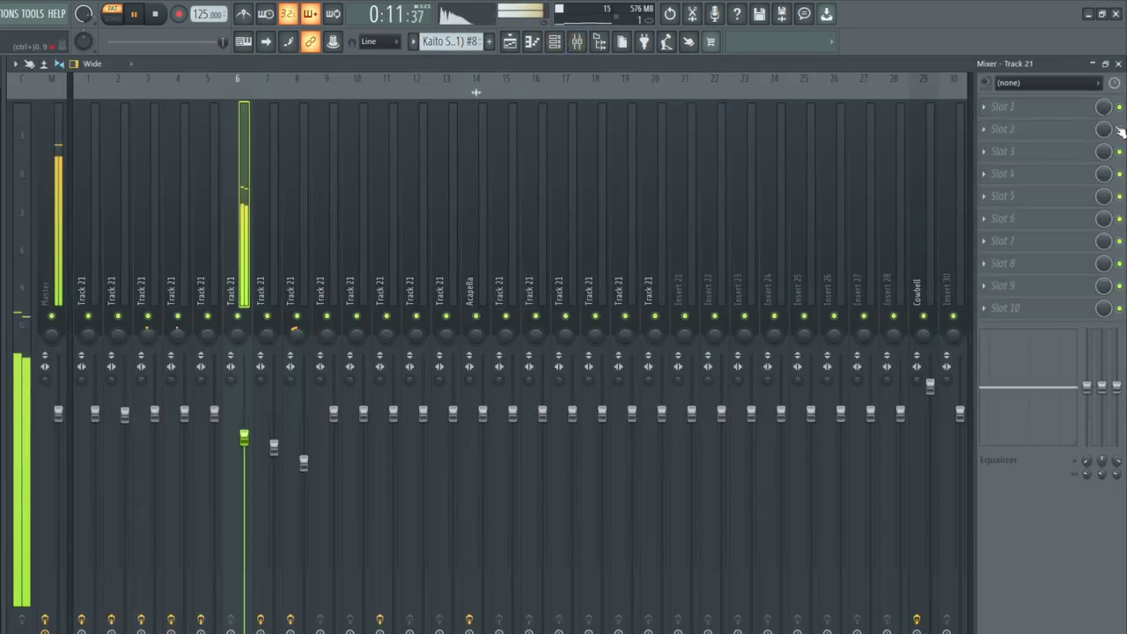
key(F7)
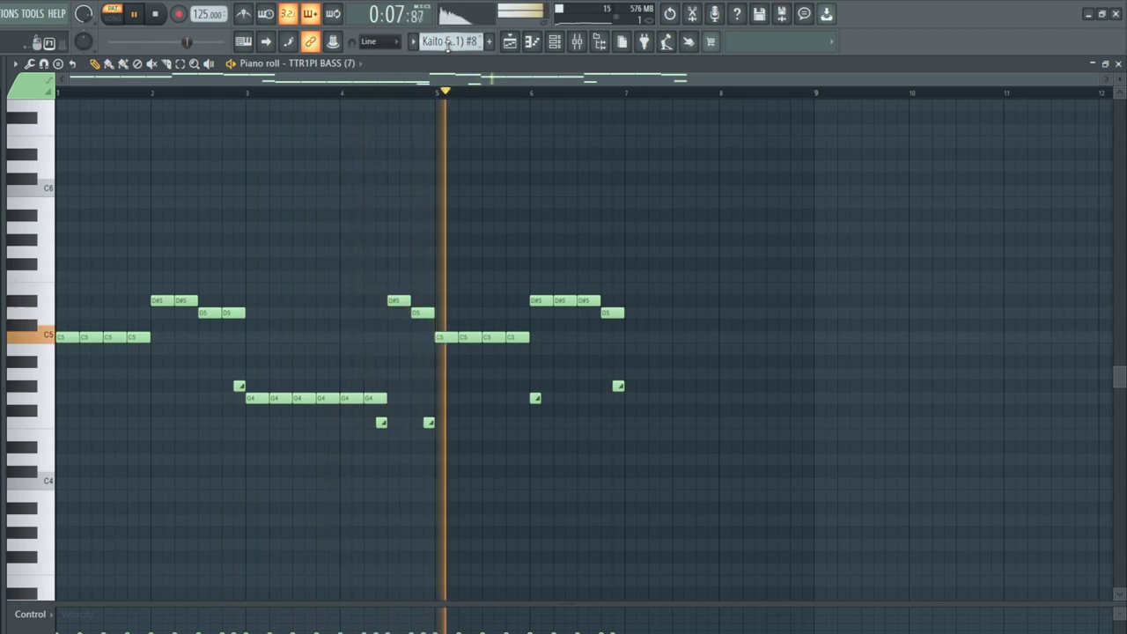
- Switch to pattern #9, view the SWERVE HI-HAT 1 notes in the piano roll, and advance to the following pattern
scroll(448, 44, down, 1)
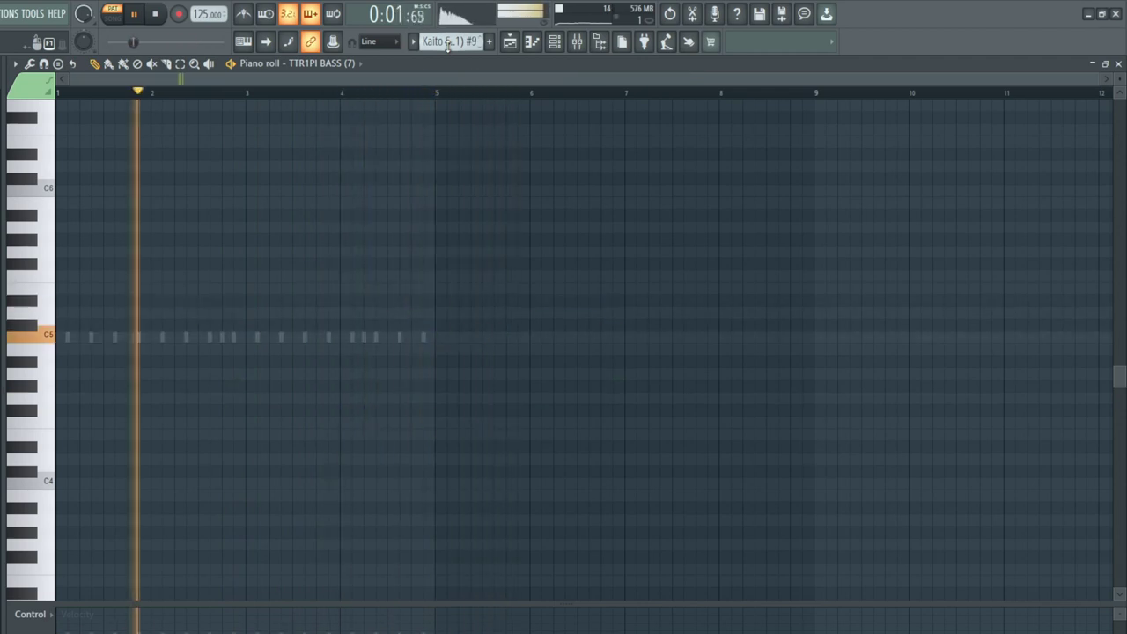
click(553, 41)
click(236, 546)
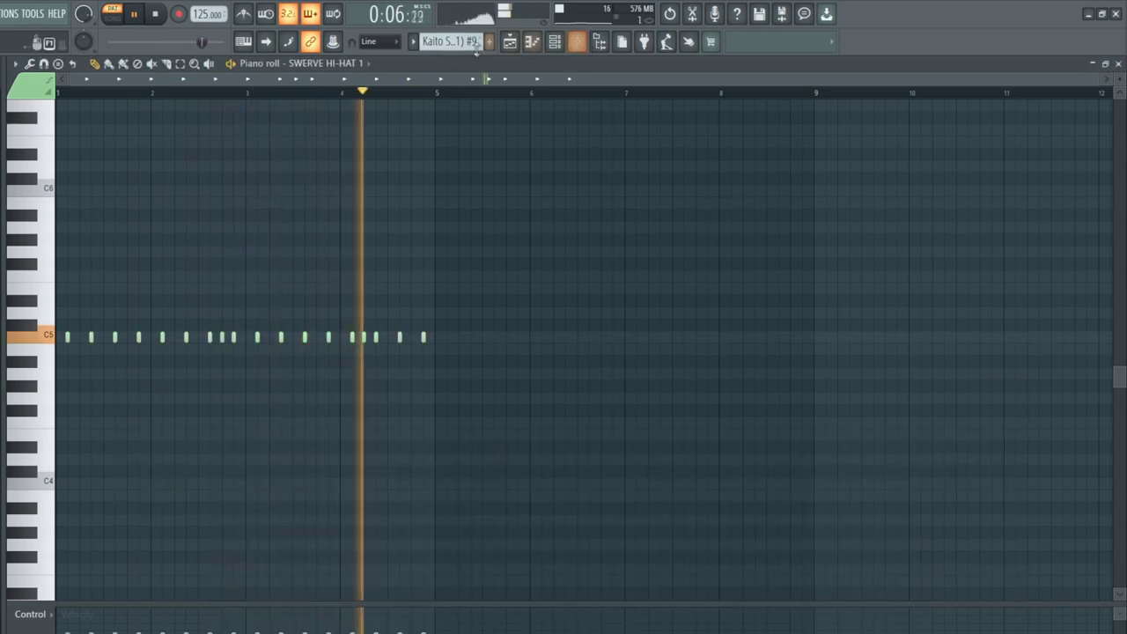
scroll(466, 44, down, 1)
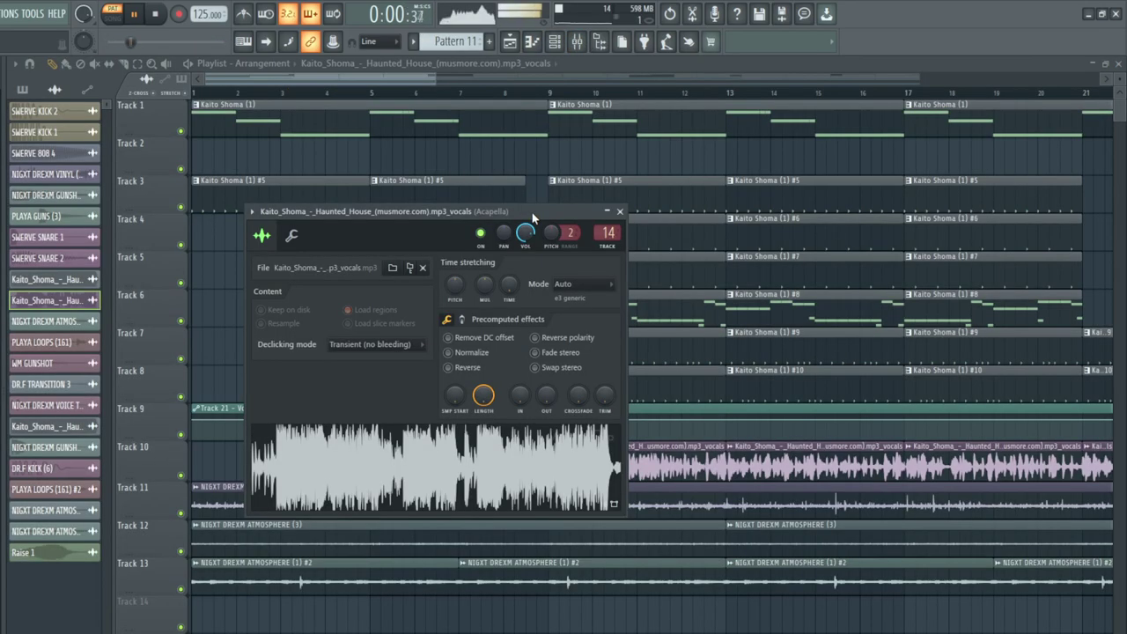
- Close the vocals sample's channel settings and place the playback position at the start of the playlist
click(620, 212)
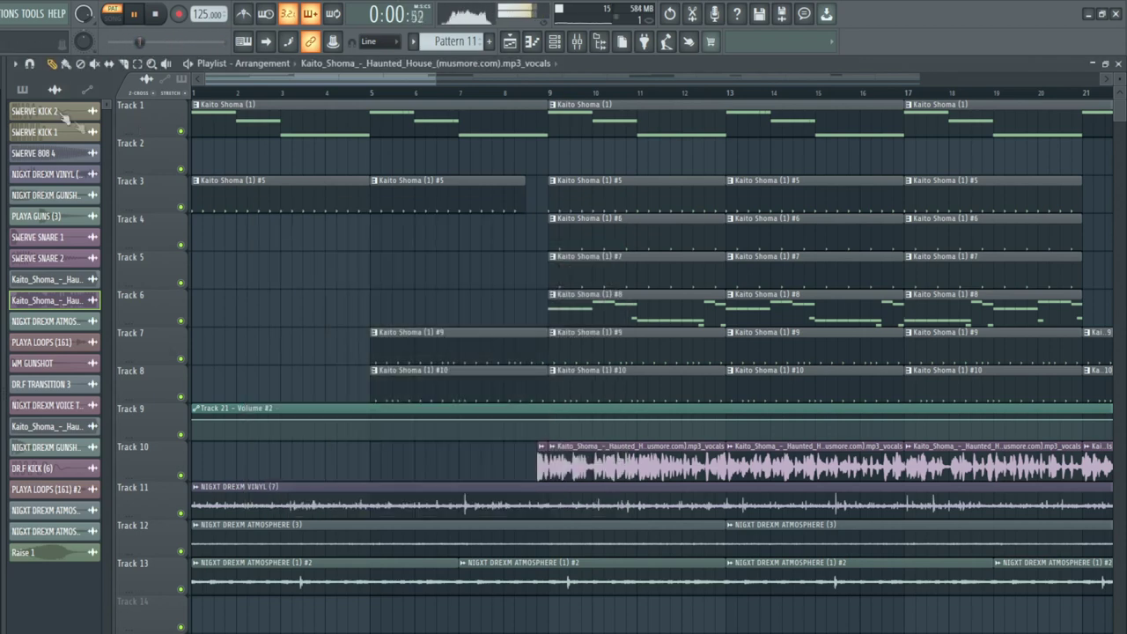
click(202, 94)
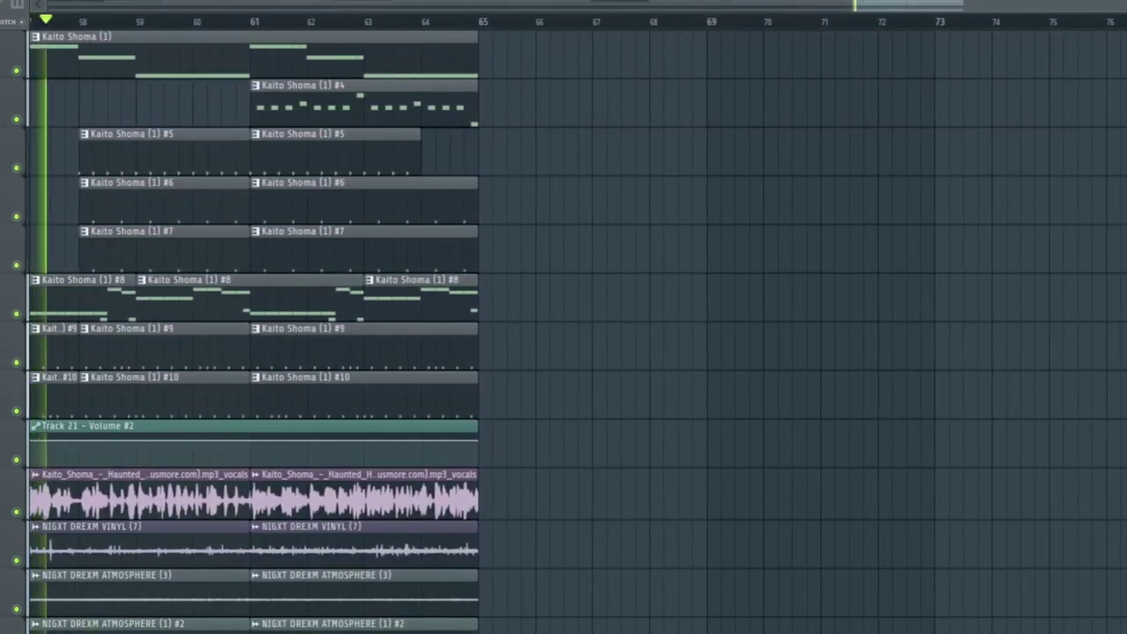
- Review the full arrangement in the playlist, from the pattern tracks down to the master EQ and reverb automation clips
drag(911, 11, 778, 17)
scroll(1046, 121, down, 5)
scroll(1047, 120, up, 3)
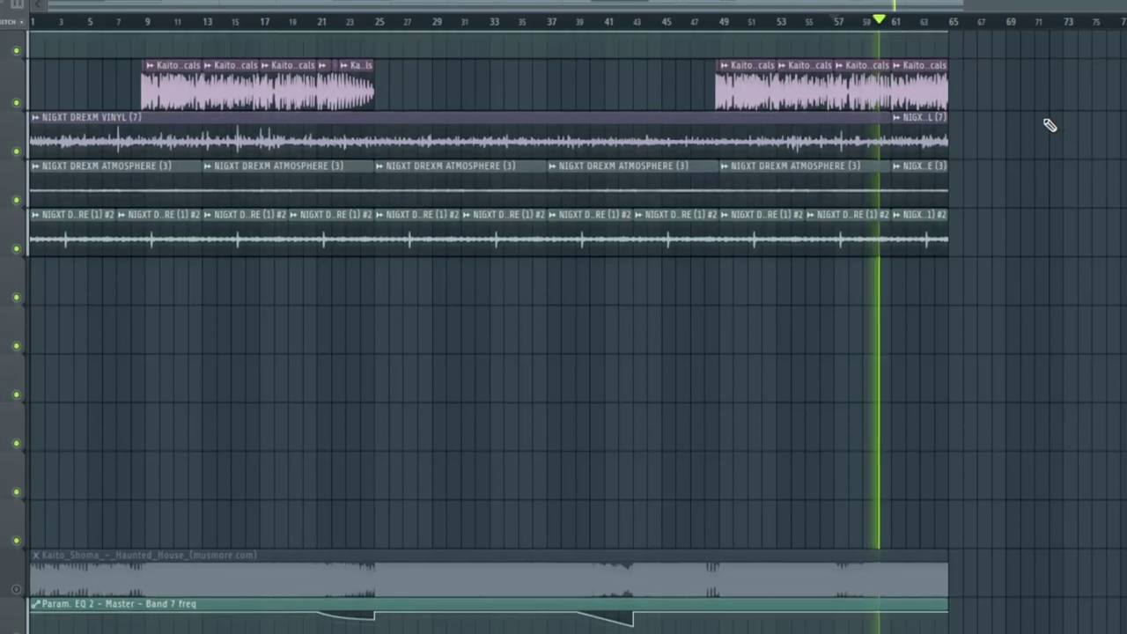
scroll(1049, 125, up, 5)
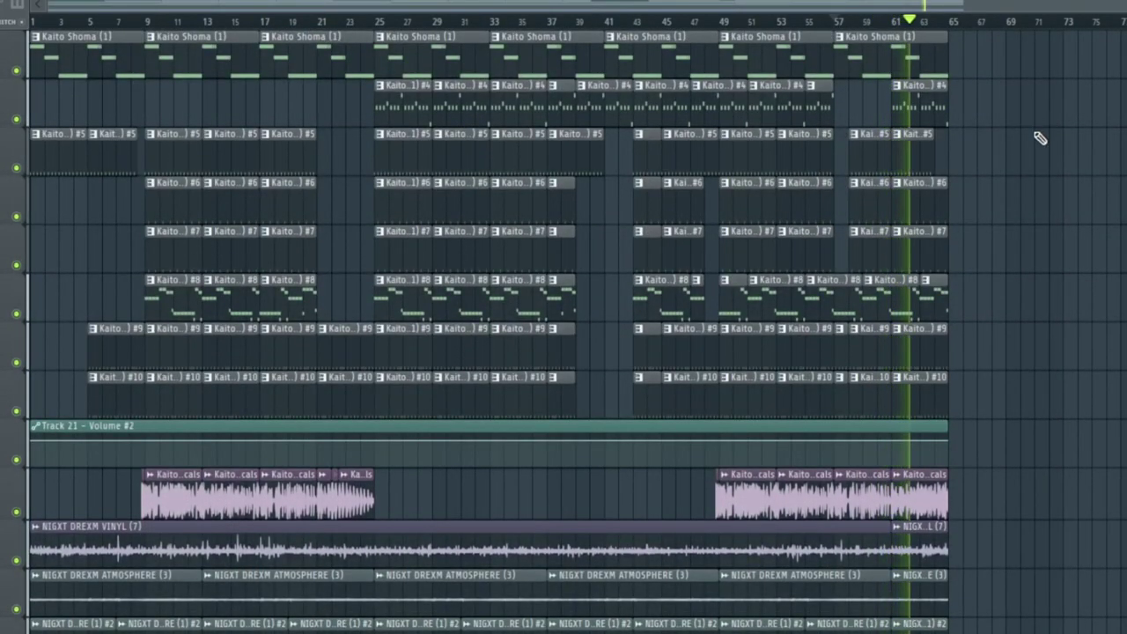
scroll(1044, 447, down, 8)
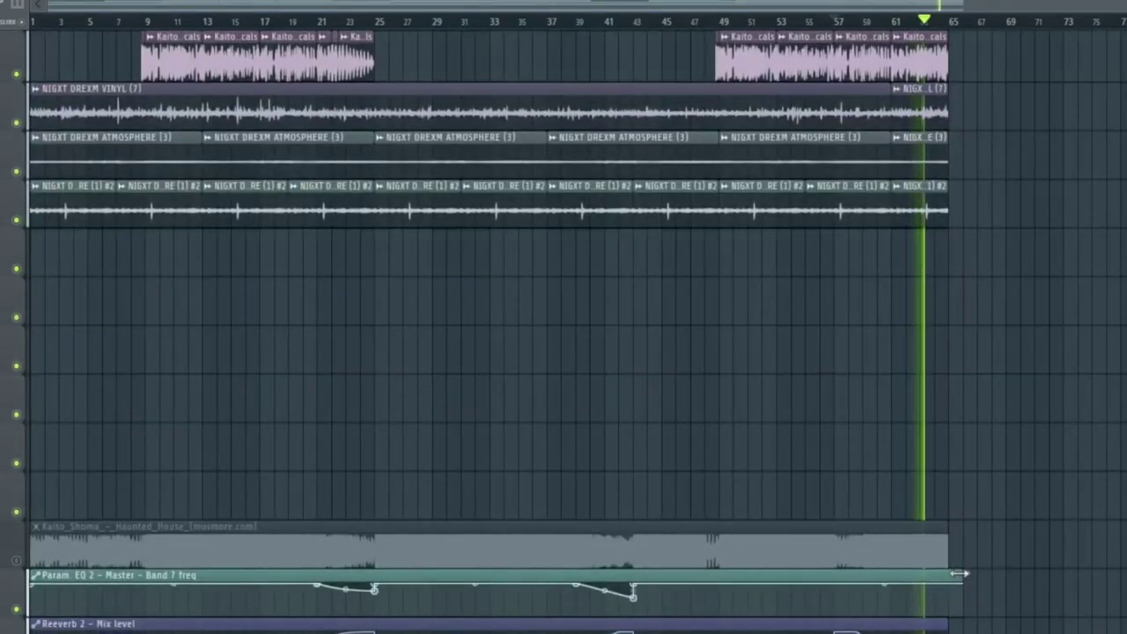